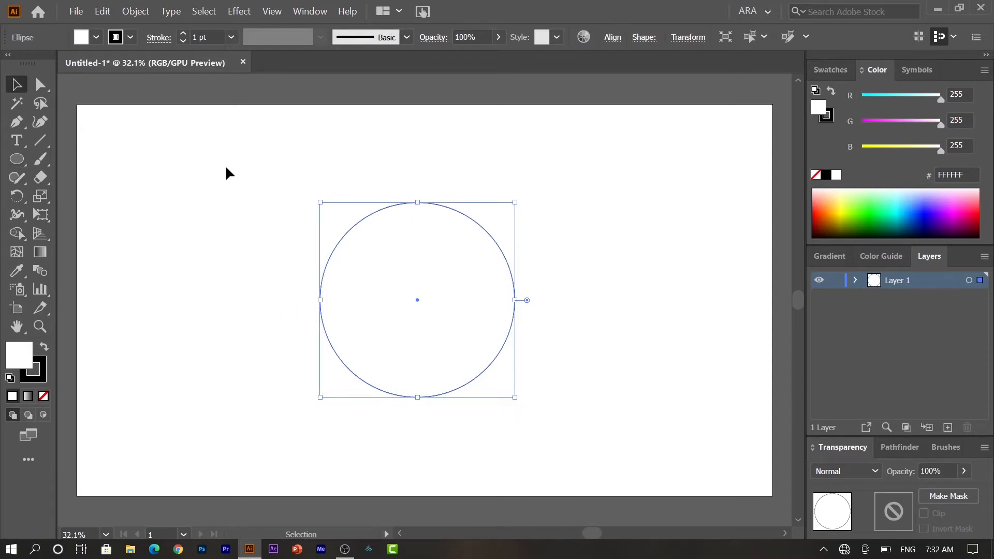
- Copy the circle, paste it in place, and scale the copy about its centre to slightly over half size
left_click(103, 12)
left_click(195, 67)
left_click(105, 12)
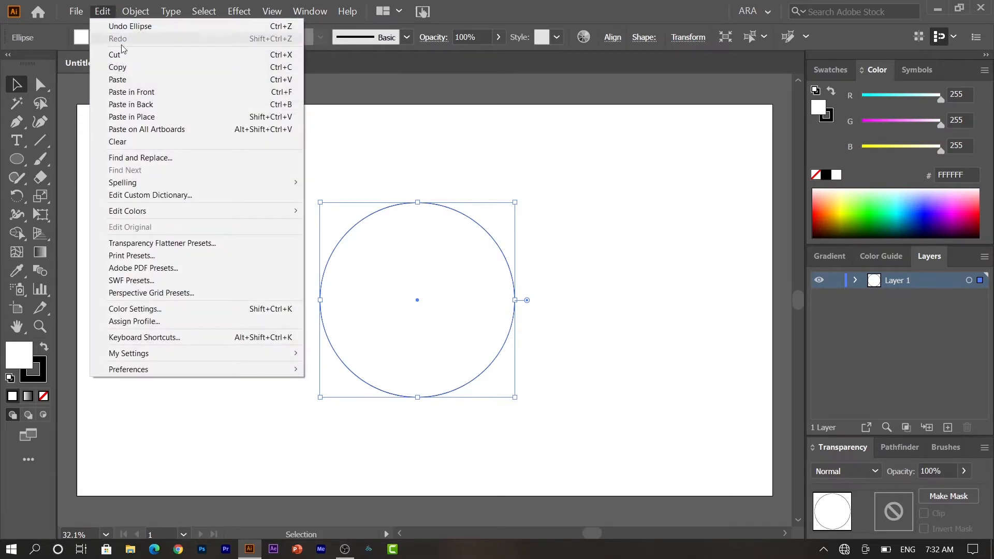
left_click(149, 116)
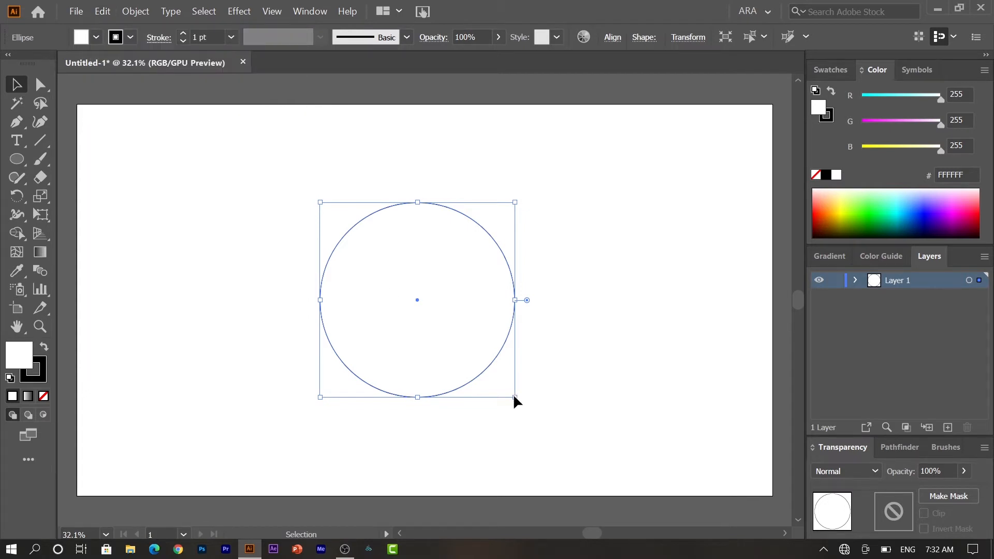
left_click_drag(515, 397, 471, 356)
- Remove the stroke from both concentric circles and fill them with dark brown 2D1414
left_click_drag(285, 214, 511, 407)
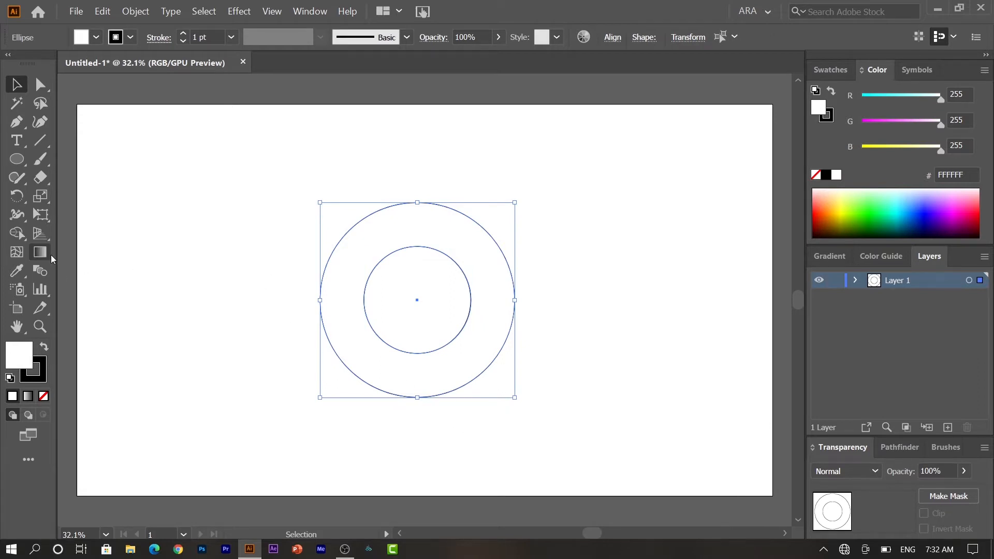
left_click(47, 380)
left_click(44, 396)
double_click(14, 359)
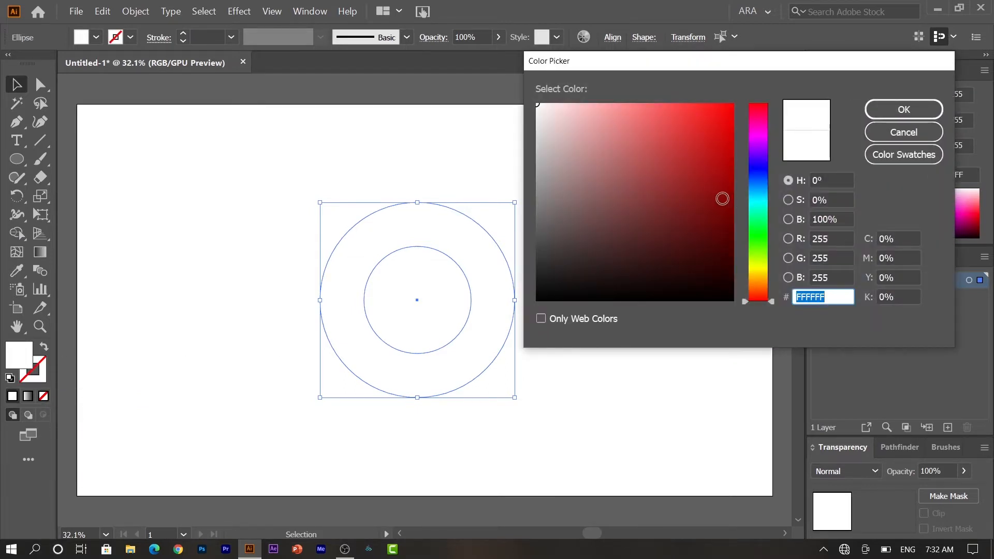
left_click(644, 266)
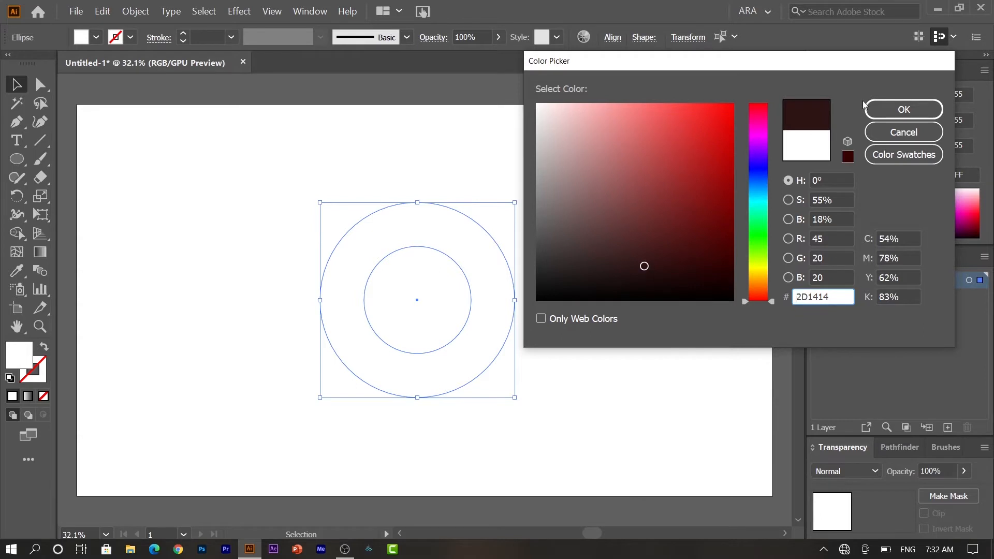
left_click(900, 110)
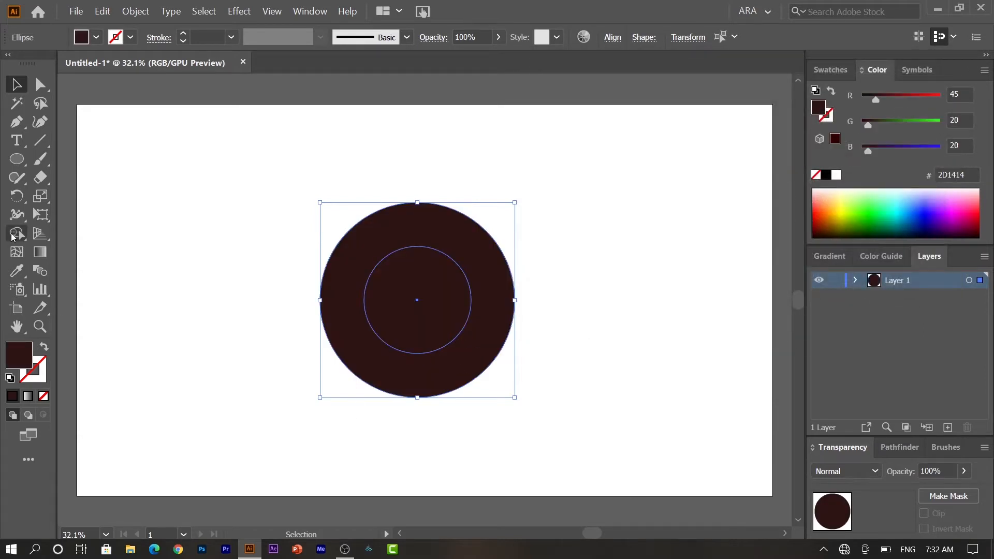
- Cut the inner circle out with the Shape Builder to form a ring, and move the ring slightly lower on the artboard
left_click(12, 236)
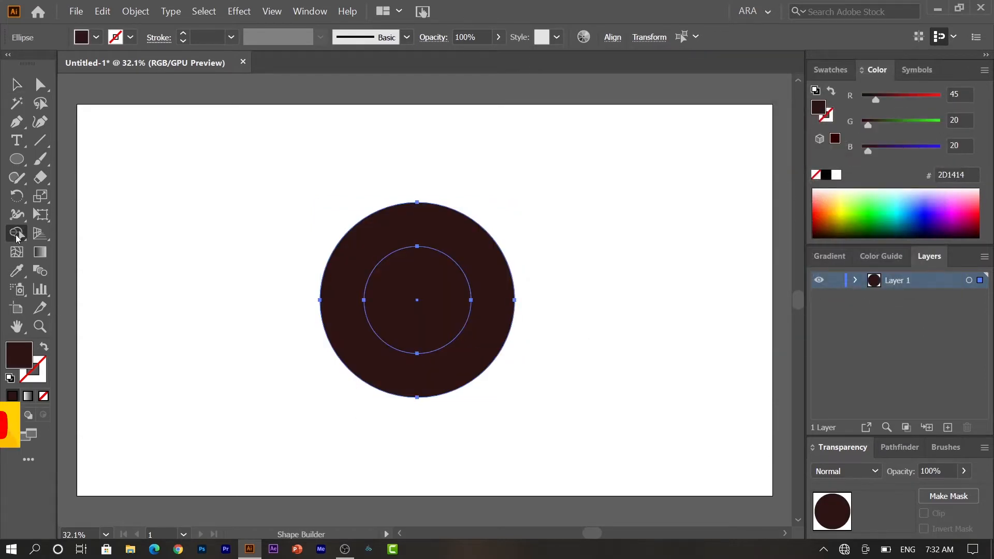
left_click(430, 318, "alt")
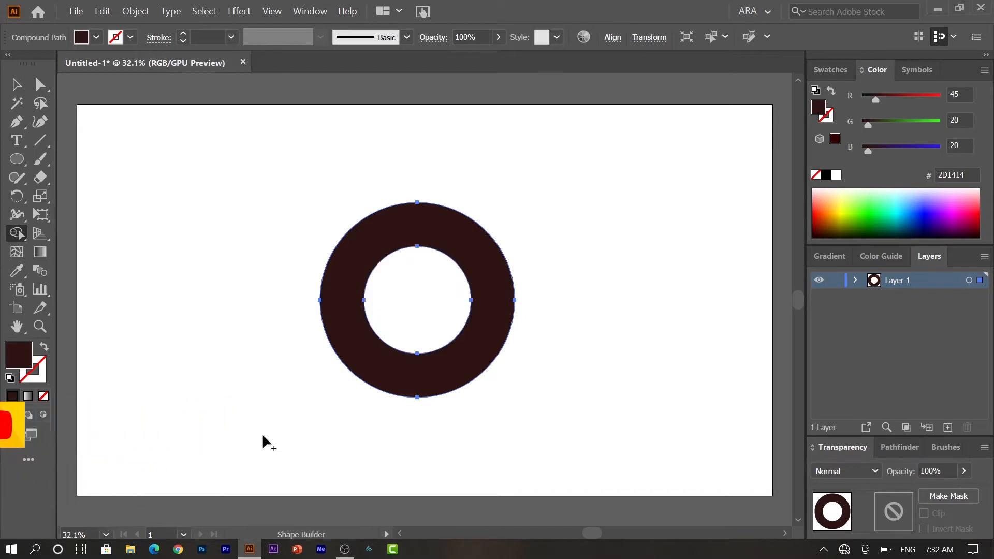
key("v")
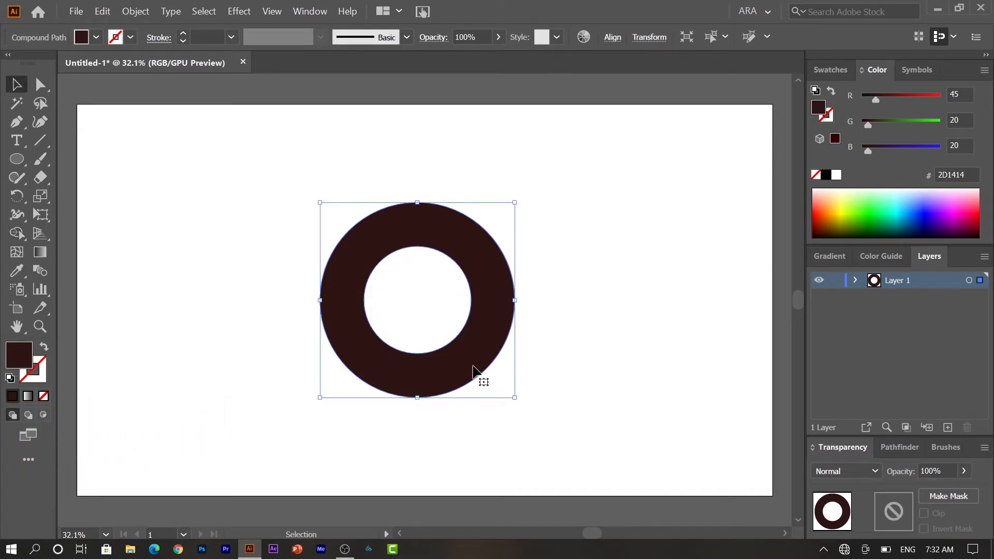
left_click_drag(472, 369, 482, 409)
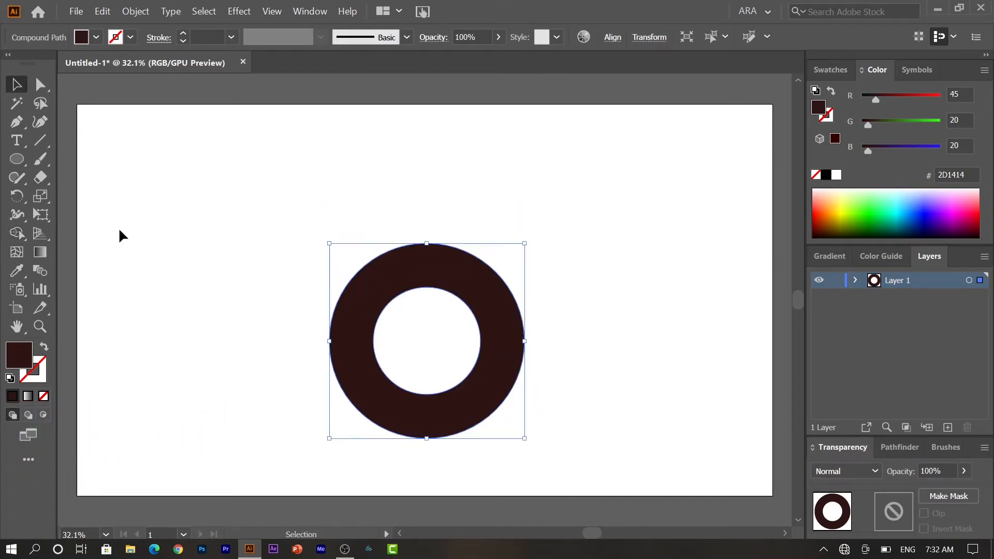
- Draw a rectangle about 157 by 443 px rising from the ring's left edge at mid-height
left_click(9, 164)
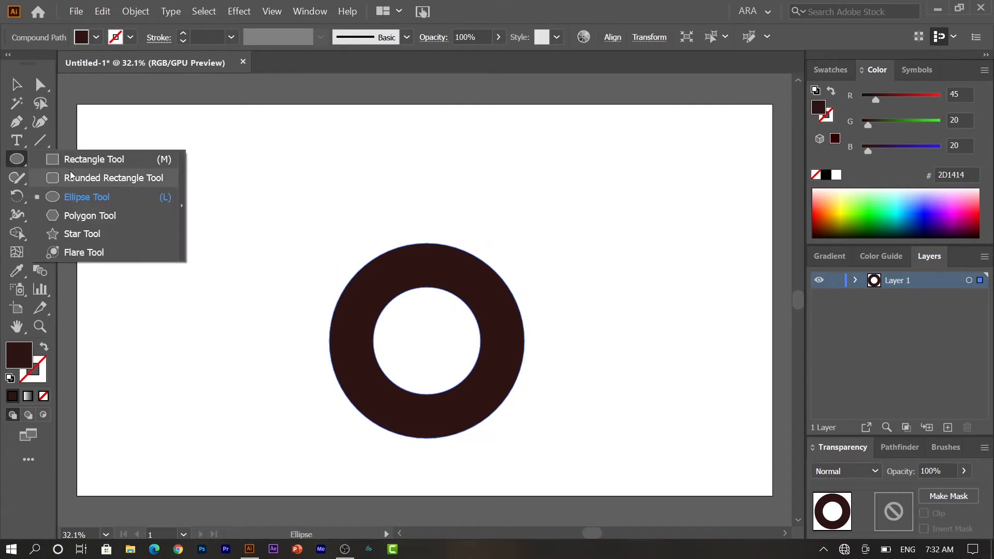
key("m")
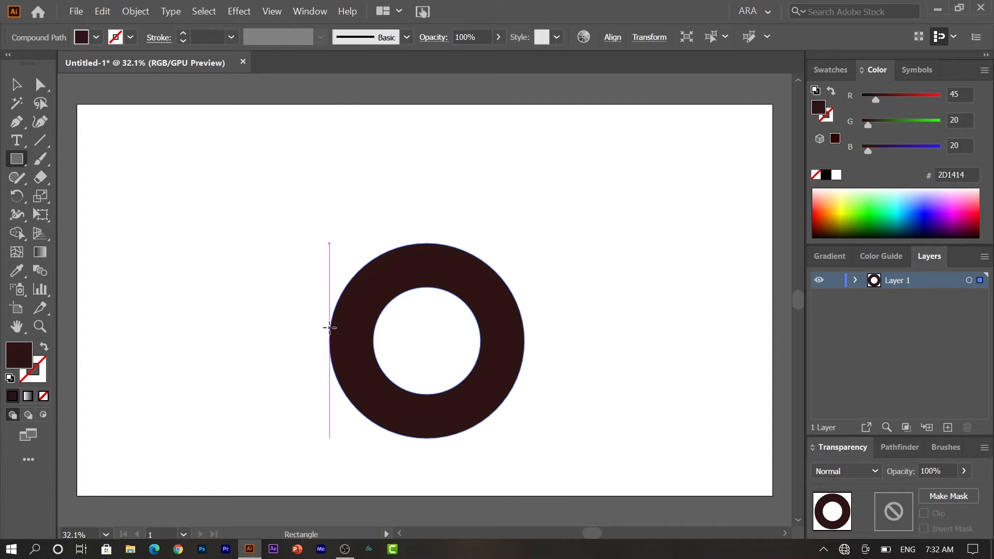
left_click_drag(329, 335, 386, 175)
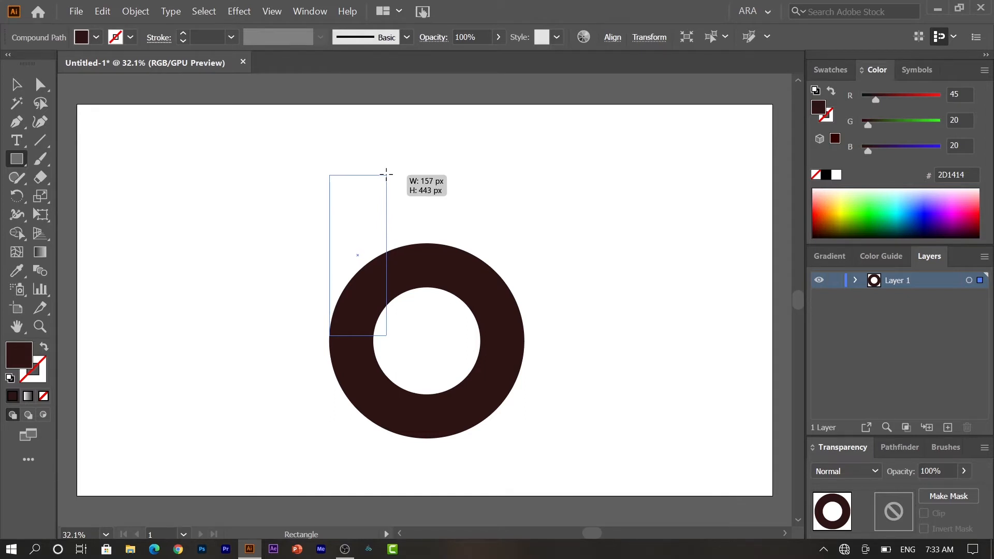
left_click_drag(386, 175, 387, 174)
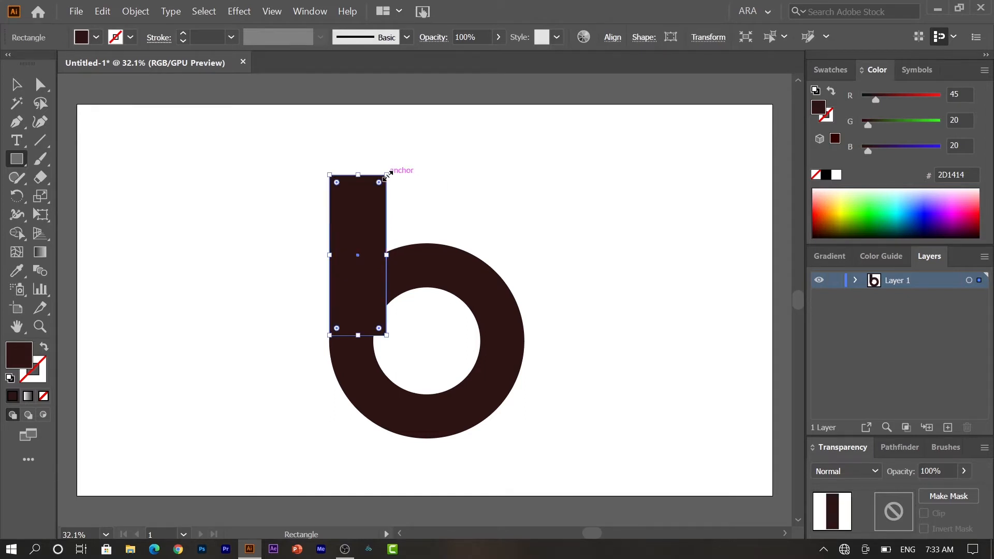
- With the Shape Builder, remove the rectangle's corner inside the ring's hole and merge the rectangle and ring into one shape
key("v")
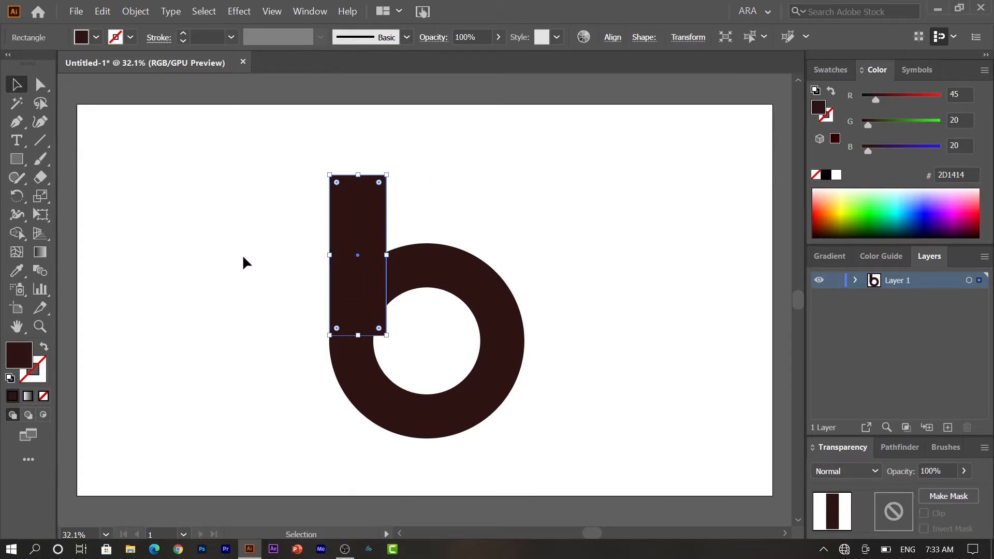
left_click_drag(293, 266, 521, 426)
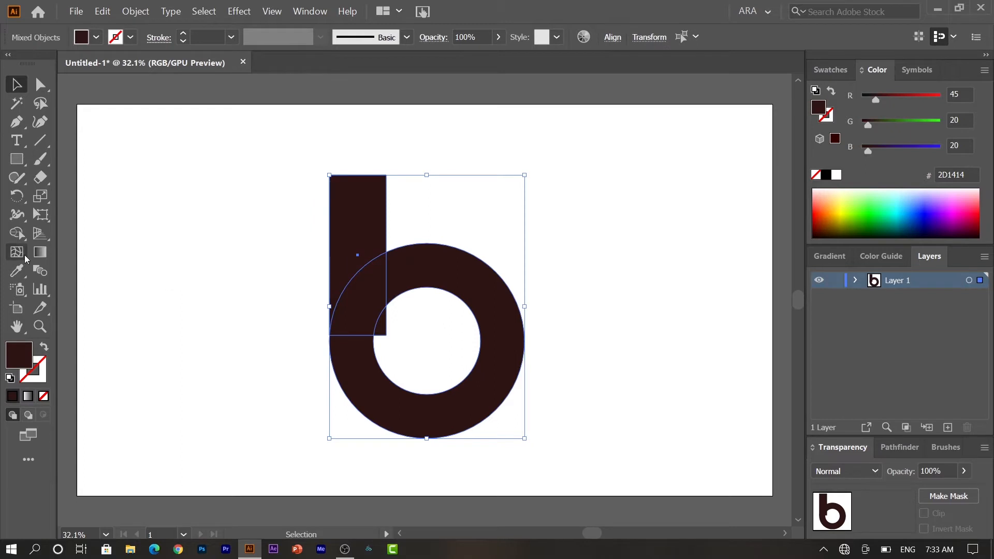
left_click(17, 235)
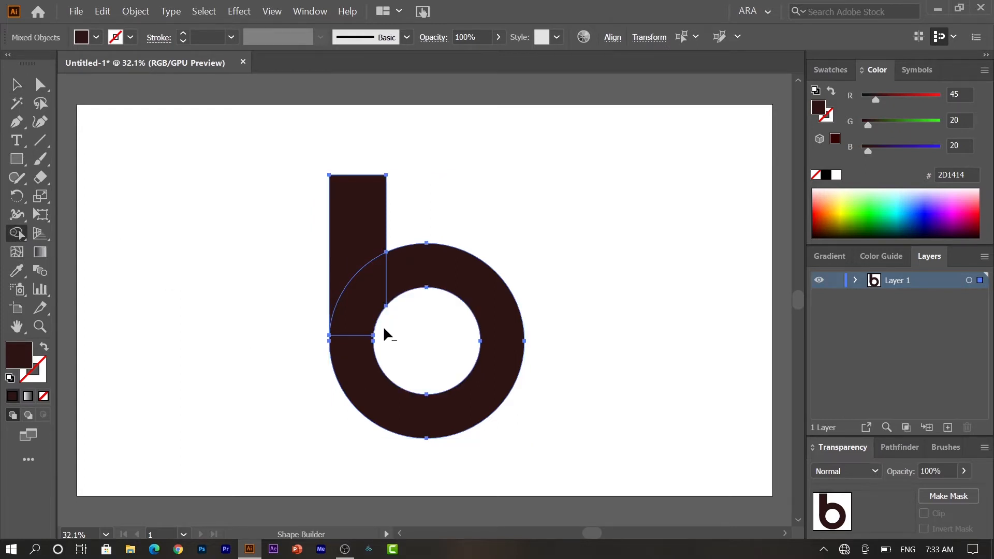
mouse_move(399, 401)
left_mouse_down()
mouse_move(381, 400)
mouse_move(372, 378)
mouse_move(361, 243)
left_mouse_up()
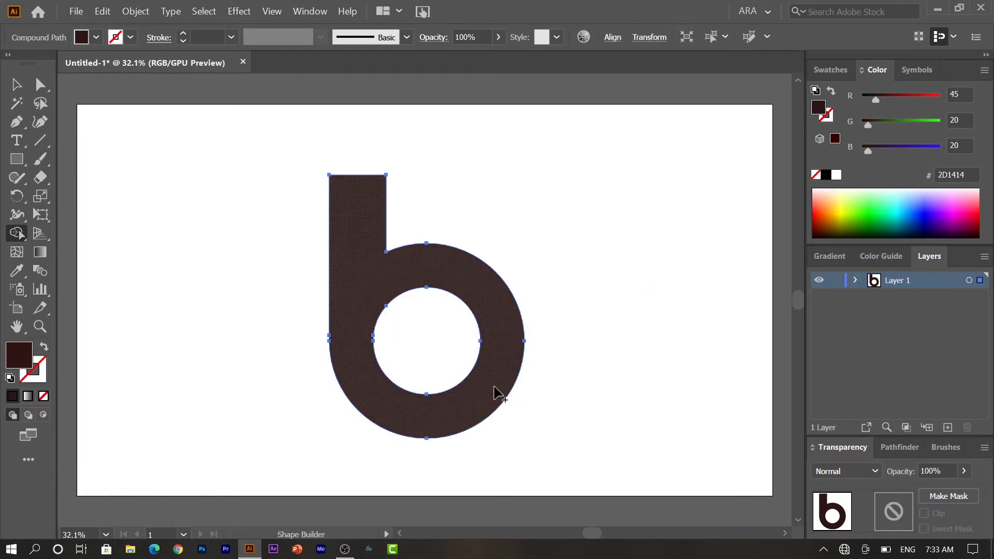
- Round the inner corner where the stem meets the ring, and round the stem's two top corners to about 42 px
key("v")
key("a")
left_click(391, 276)
left_click(393, 246)
left_click_drag(392, 243, 402, 232)
left_click_drag(321, 176, 442, 200)
left_click_drag(377, 185, 374, 193)
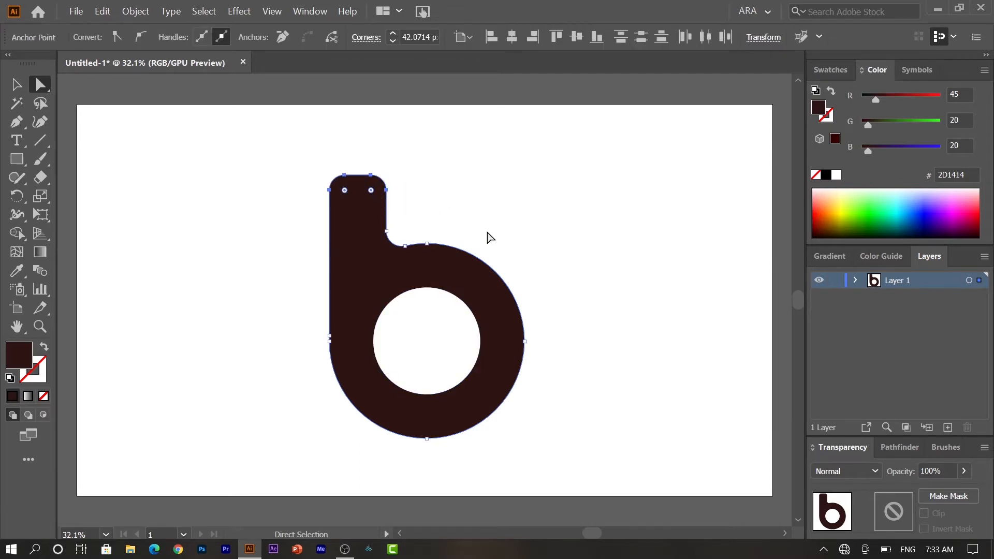
- Scale the handle shape down proportionally about its centre and move it to the bottom edge of the artboard
key("v")
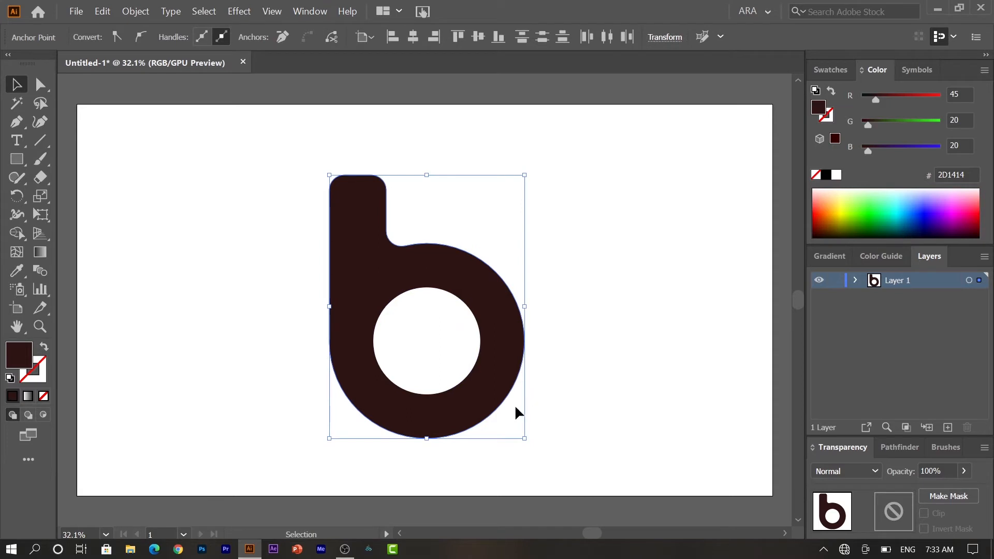
left_click_drag(526, 439, 494, 396)
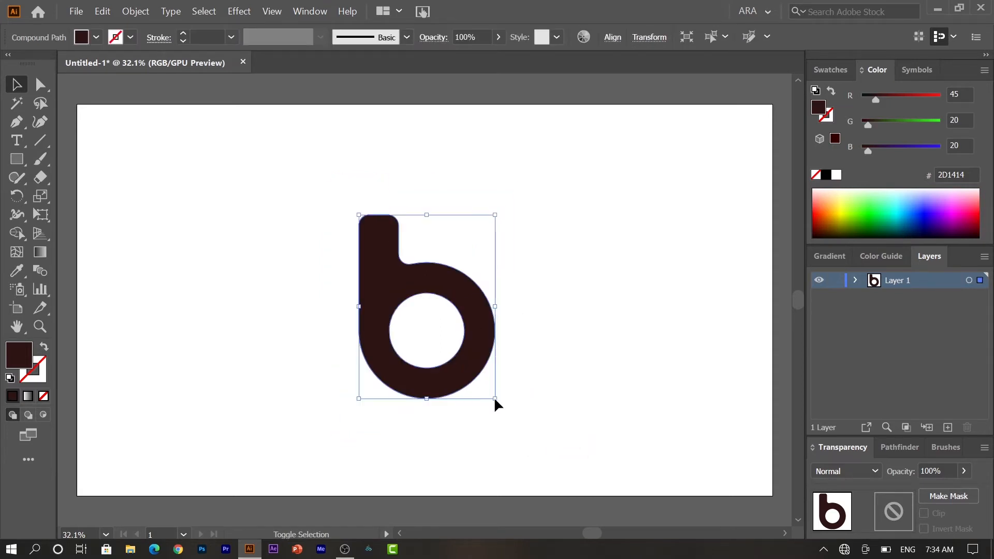
left_click_drag(473, 373, 477, 460)
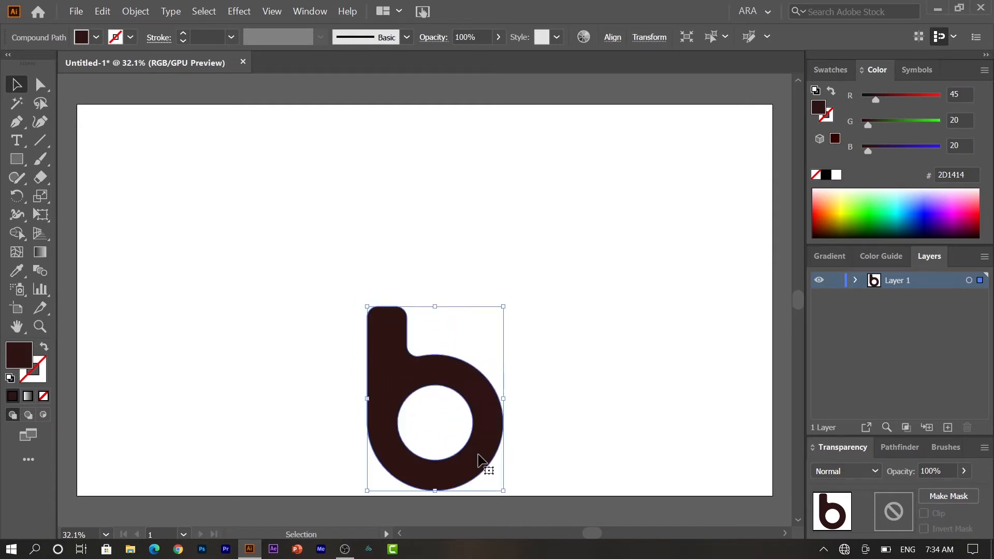
- Draw a narrow blade rectangle from the handle's top to the artboard's upper edge and fully round its top-left corner
left_click(17, 159)
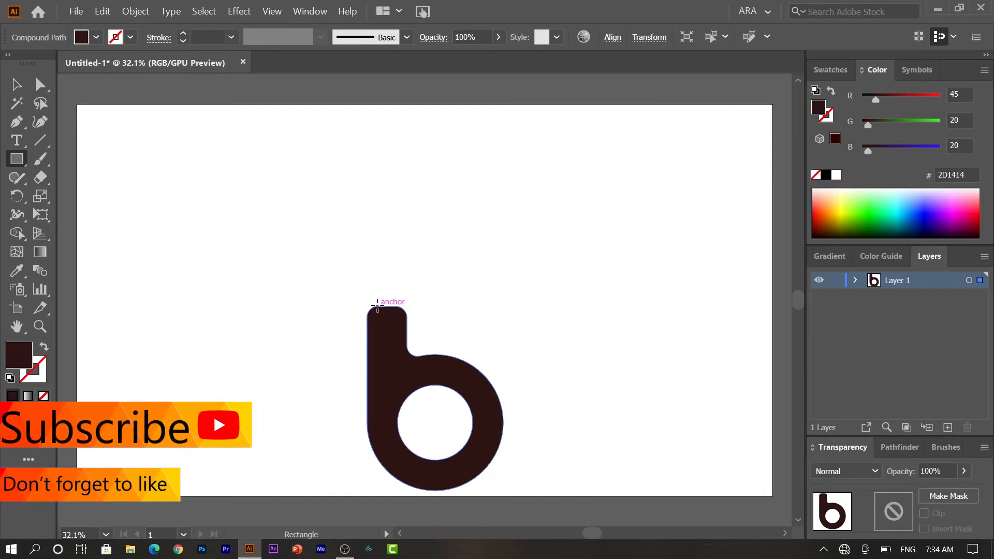
left_click_drag(388, 307, 399, 105)
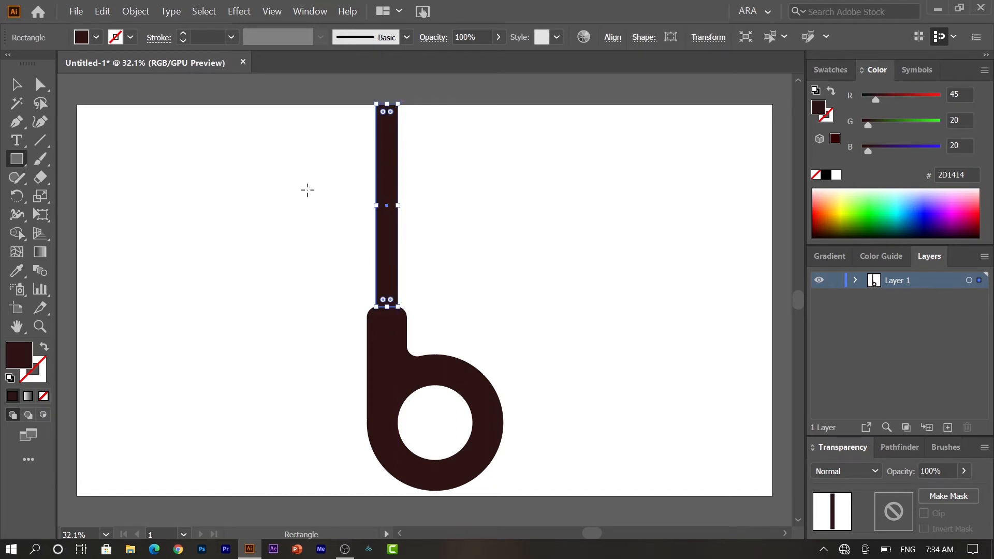
key("v")
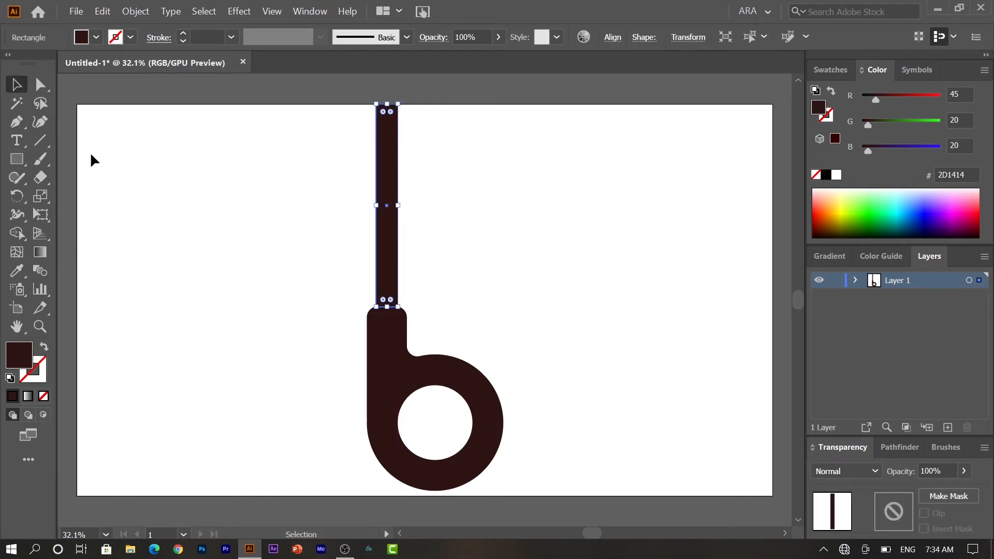
left_click(38, 85)
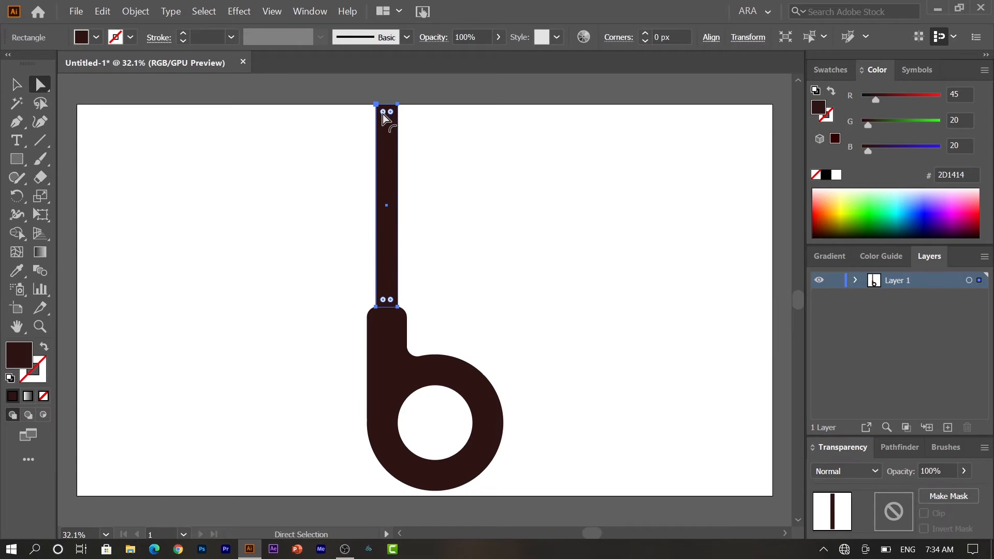
left_click_drag(383, 113, 409, 133)
key("v")
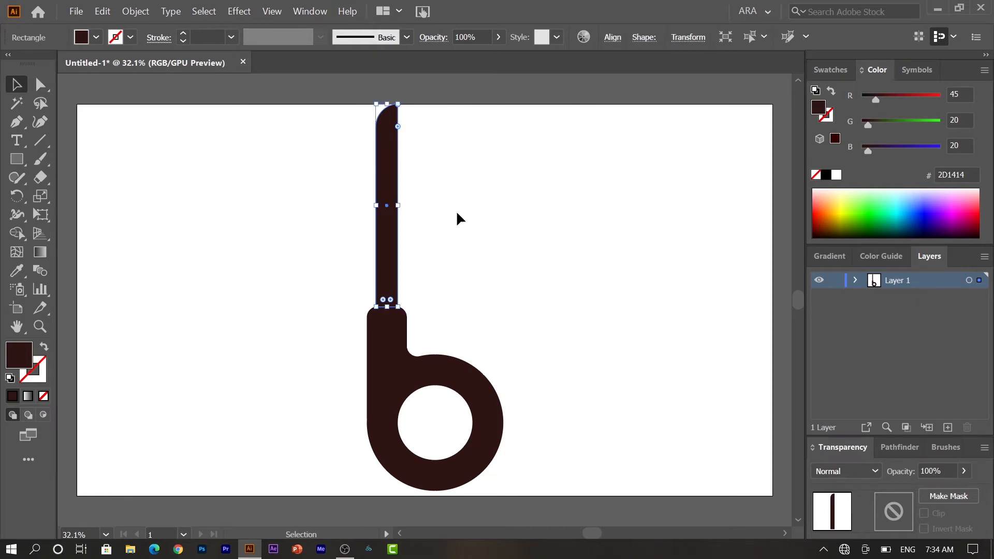
- Nudge the blade slightly down into the handle and send it to the back
left_click_drag(388, 289, 387, 290)
right_click(386, 288)
mouse_move(492, 475)
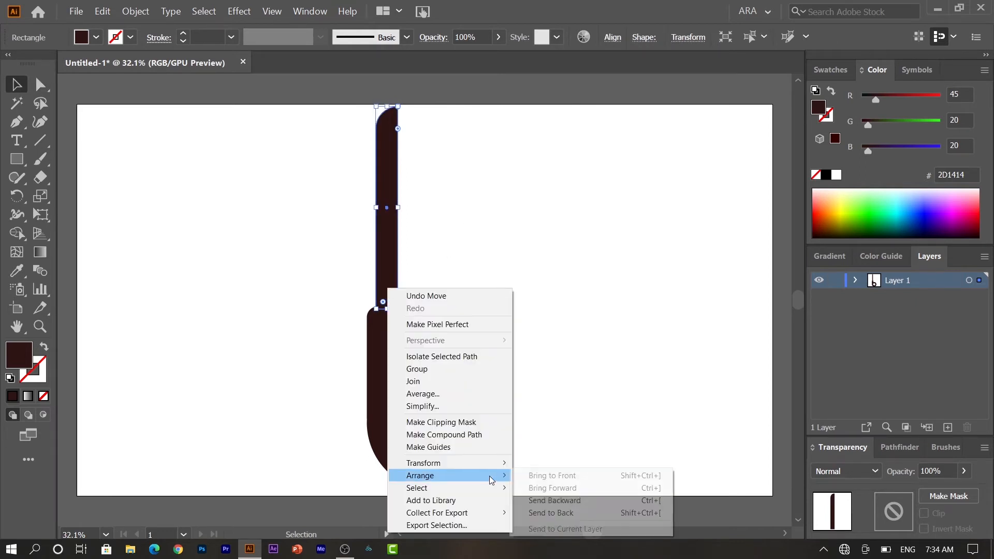
left_click(554, 512)
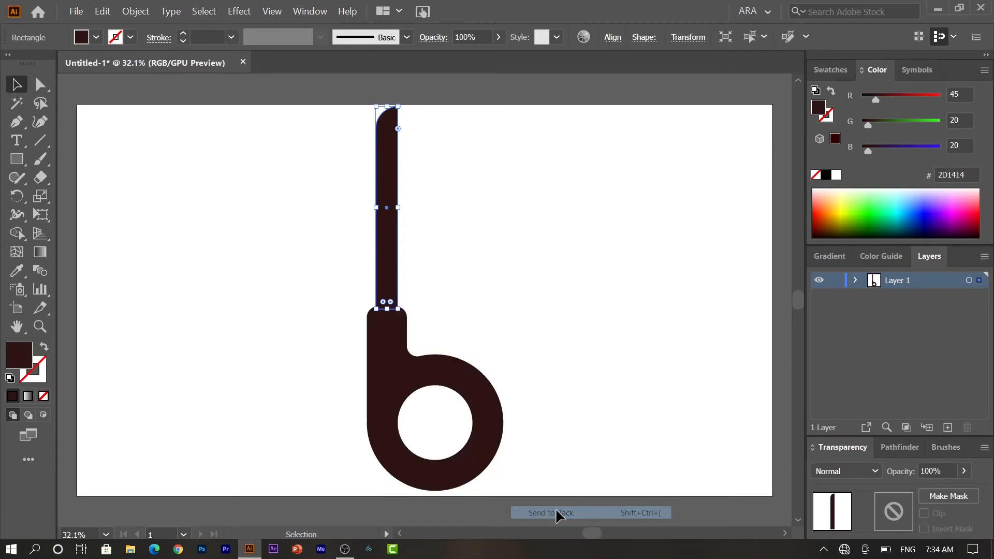
- Select the blade and handle together and create a reflected copy across the vertical axis
left_click(552, 353)
left_click_drag(289, 261, 508, 413)
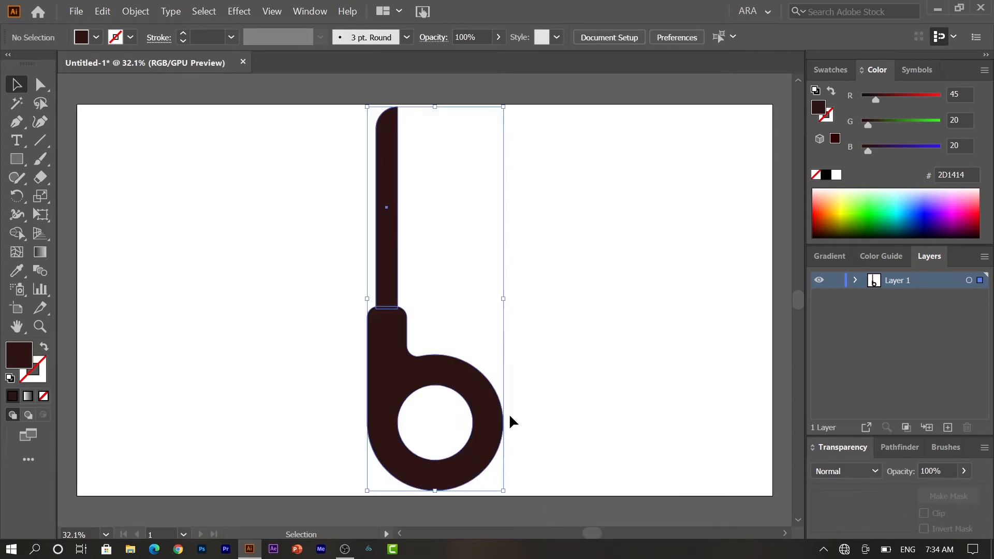
right_click(477, 406)
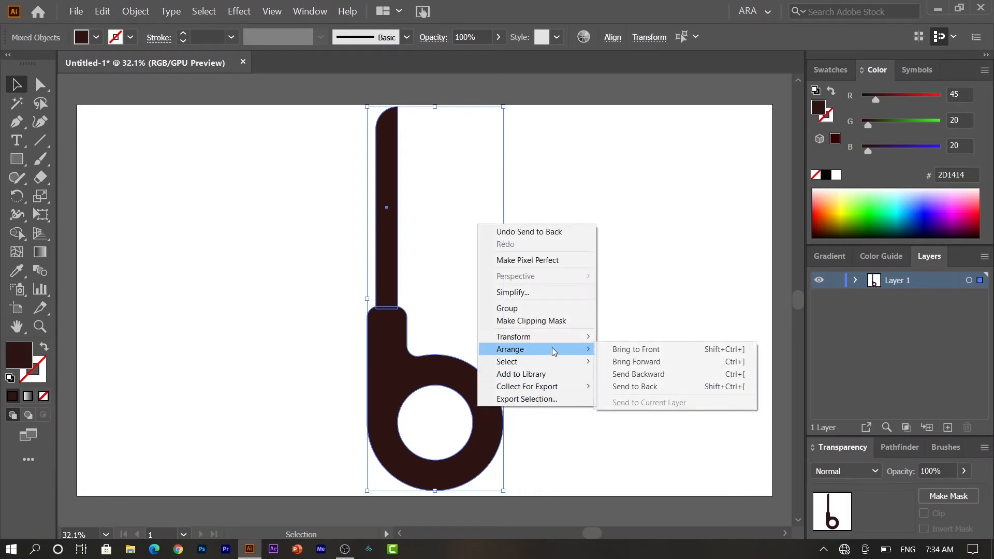
mouse_move(562, 337)
left_click(651, 377)
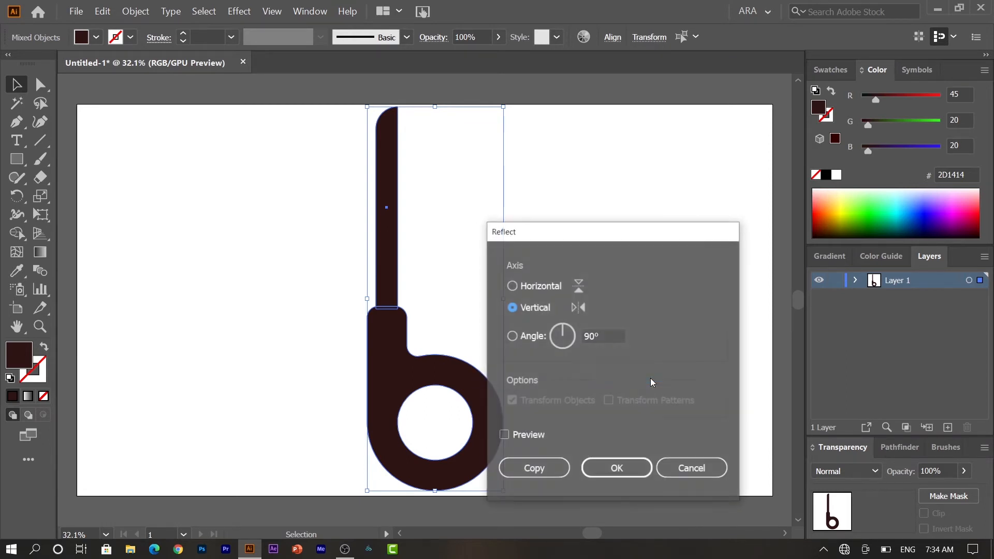
left_click(522, 470)
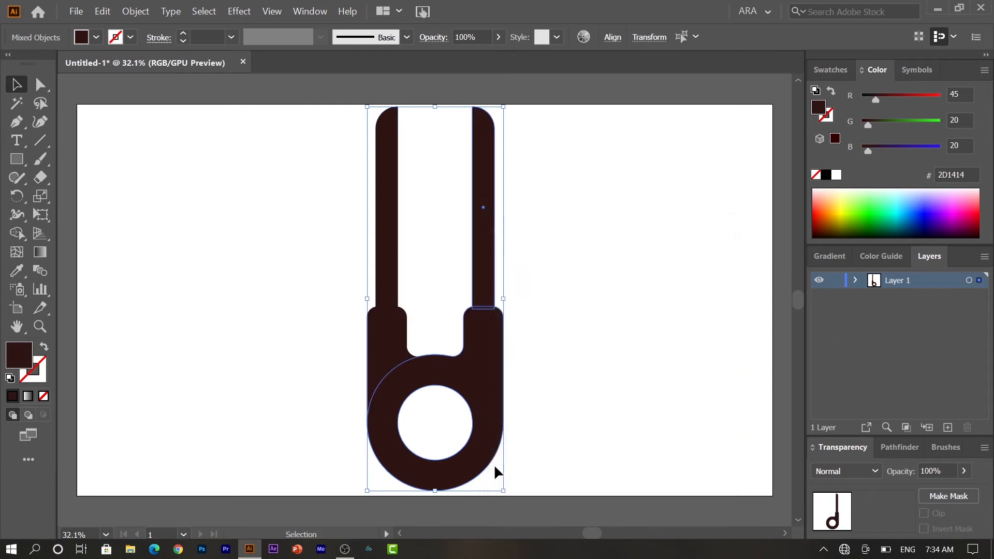
- Move the mirrored half left of the original and rotate it clockwise so its blade crosses the upright blade
left_click_drag(488, 396, 329, 383)
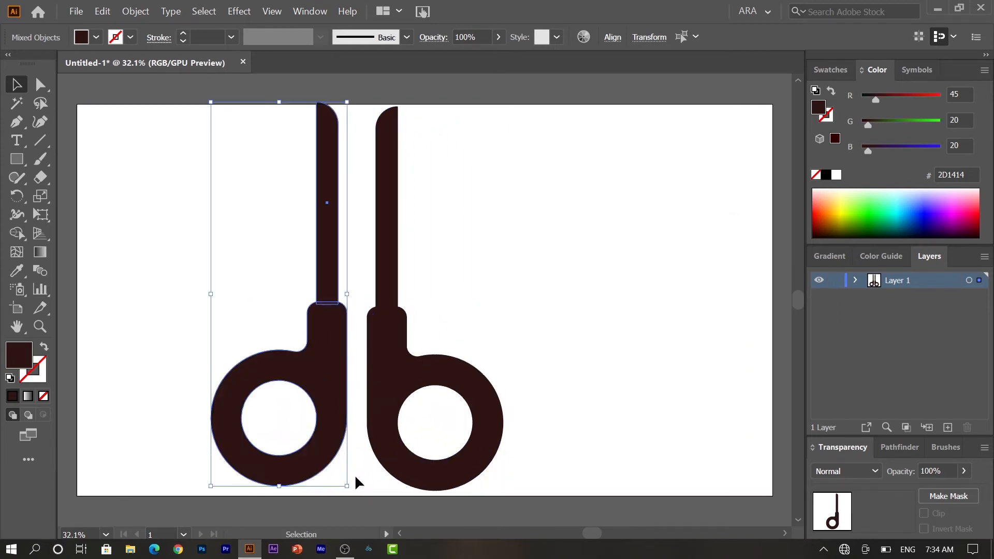
left_click_drag(351, 490, 221, 469)
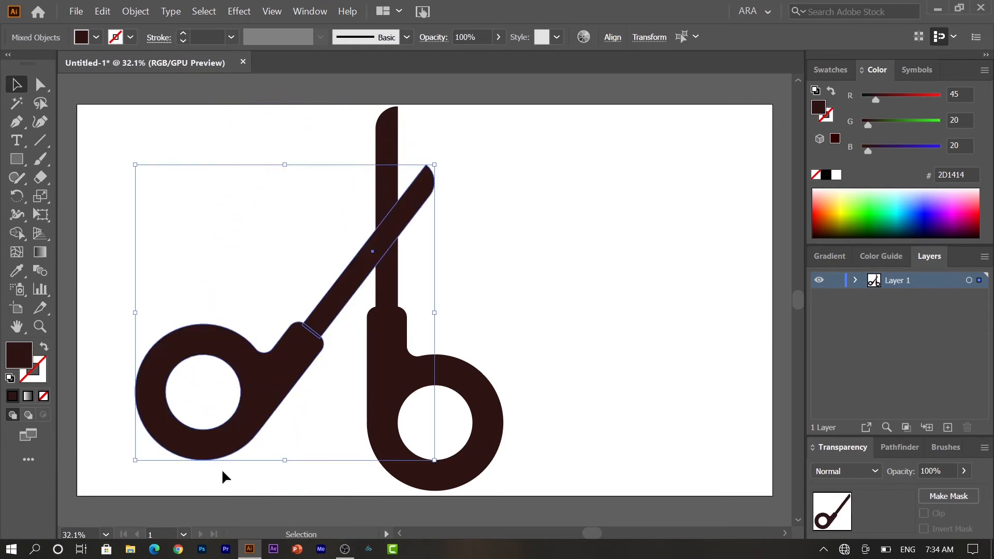
- Move the mirrored scissor half up and right and rotate it further clockwise so its blade crosses the upright blade at a wider angle
left_click_drag(273, 387, 318, 346)
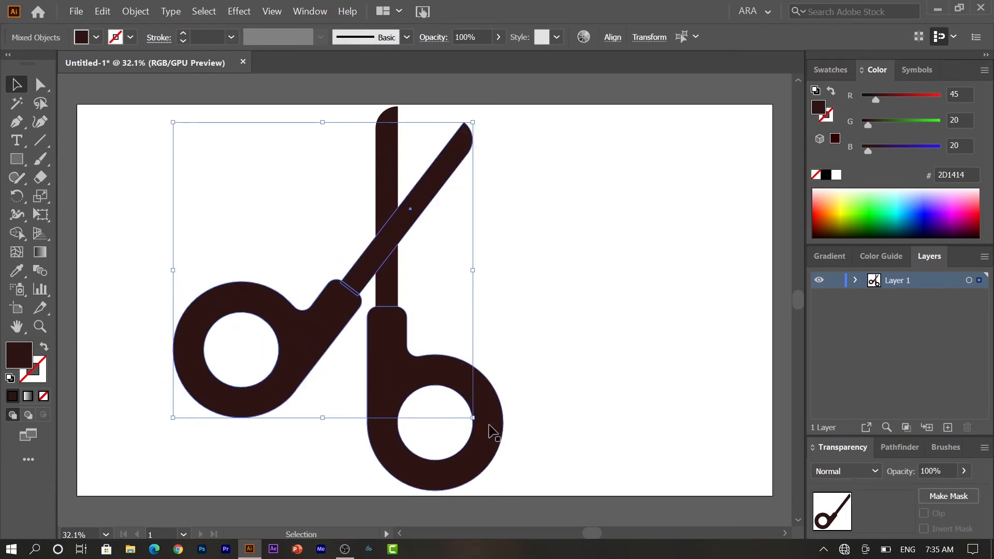
left_click_drag(473, 420, 448, 445)
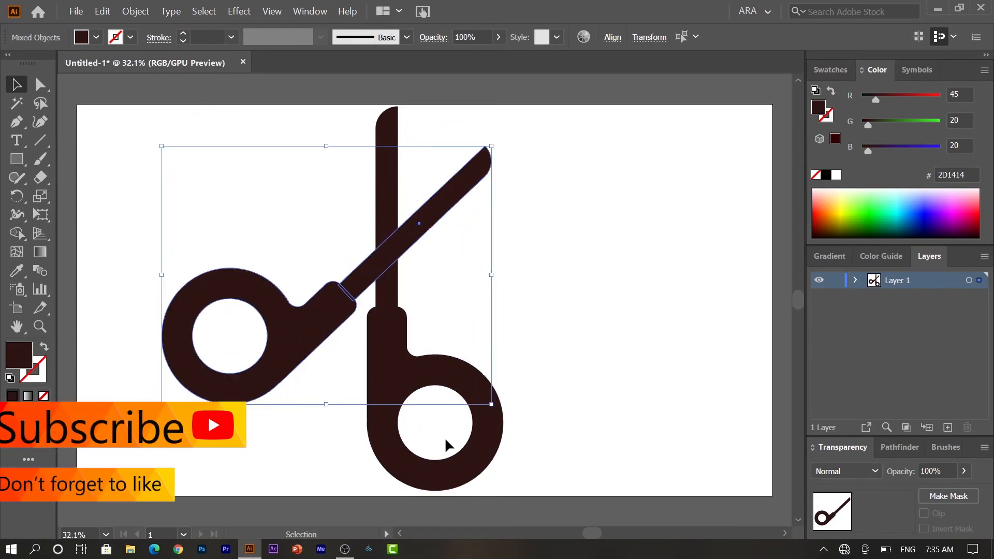
left_click_drag(288, 353, 293, 346)
left_click(491, 346)
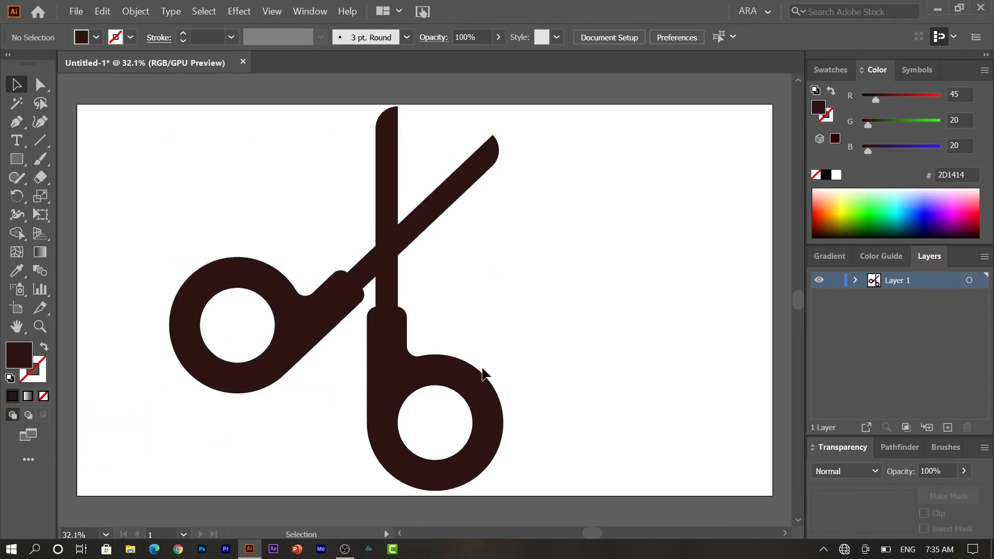
- Shift the whole mirrored half, handle and blade together, slightly down and left along its blade direction
left_click(330, 335)
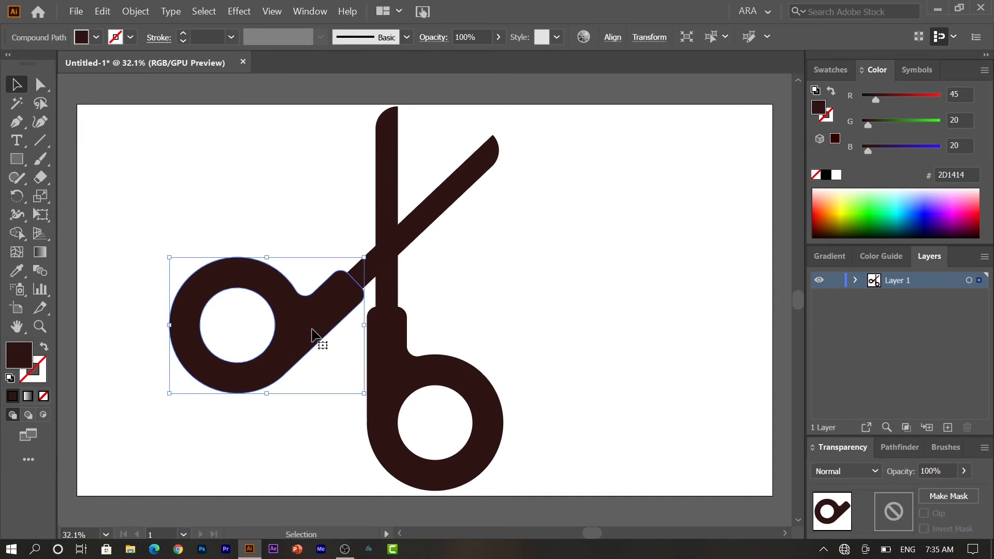
double_click(318, 339)
double_click(303, 269)
left_click_drag(325, 240, 320, 309)
left_click(522, 299)
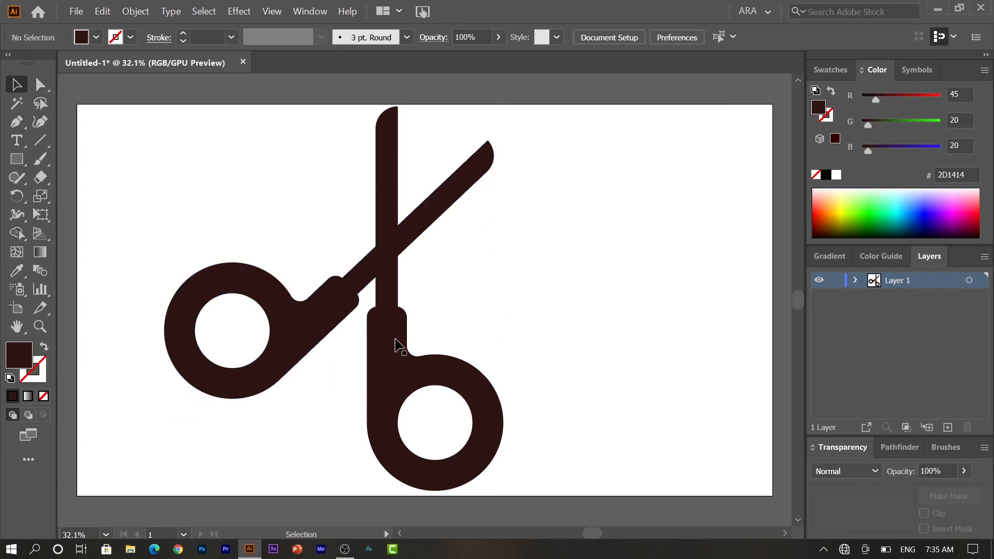
- Select both handles and fill them with bright orange, FF9D00
left_click(399, 381)
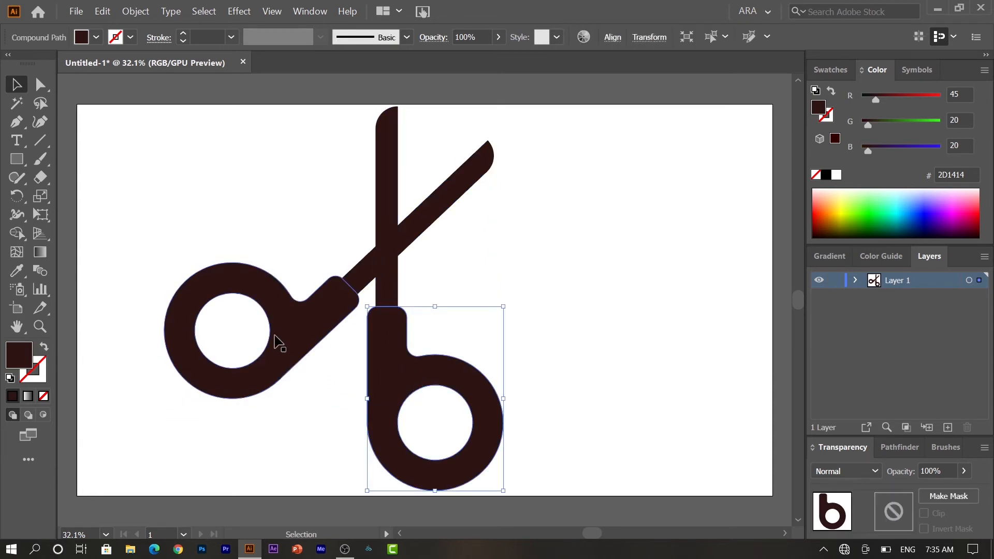
left_click(288, 348, "shift")
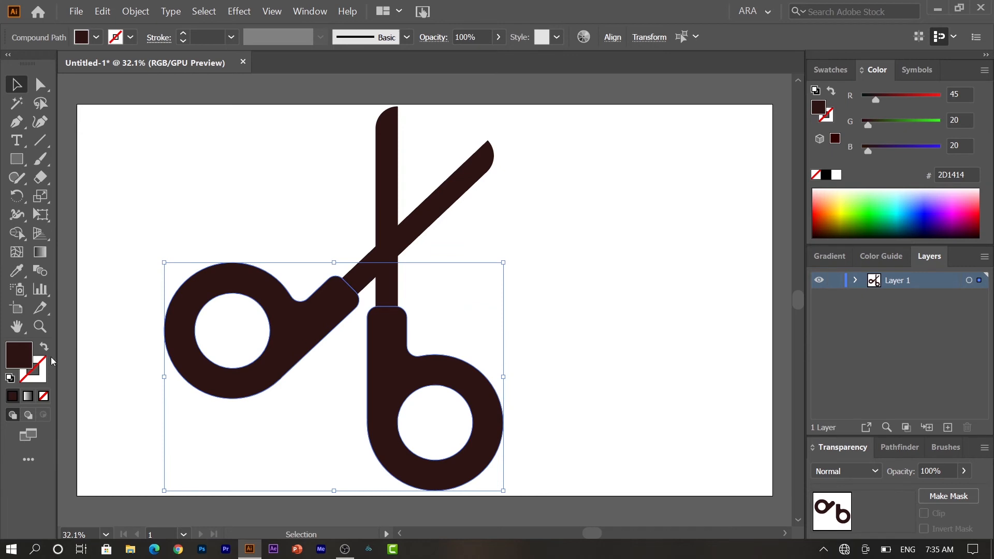
double_click(19, 359)
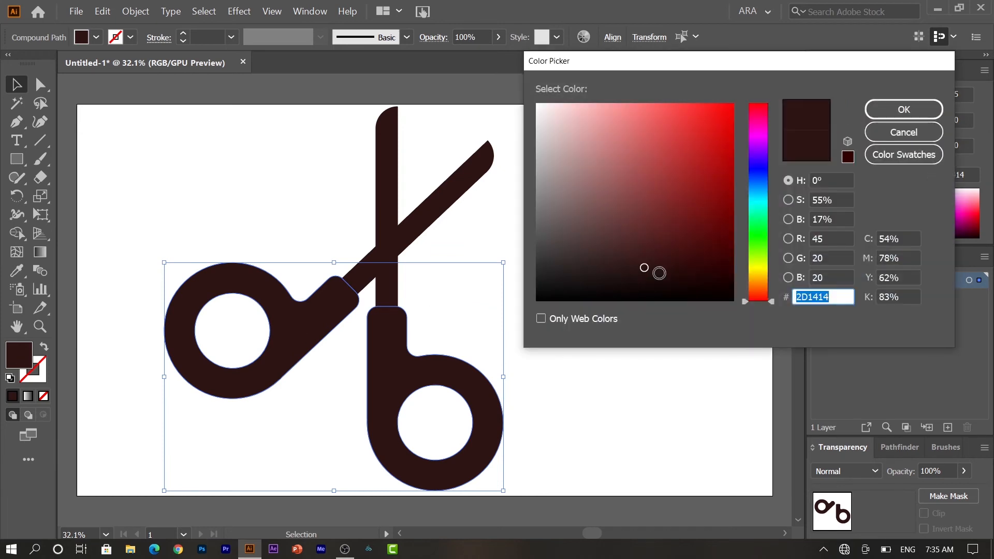
left_click_drag(766, 276, 766, 285)
left_click_drag(720, 133, 734, 103)
left_click(904, 109)
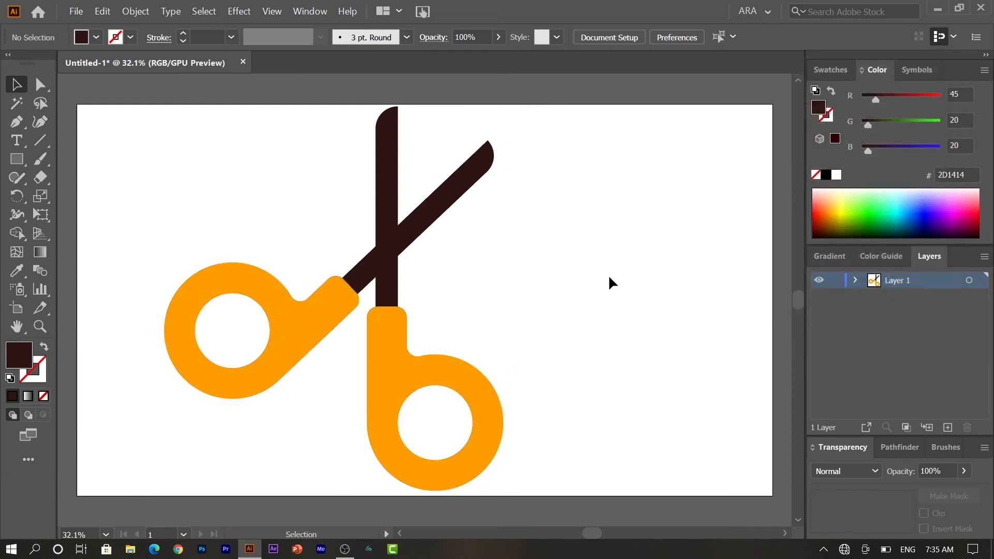
- Fill the slanted blade with pale yellow, F9F29D
left_click(417, 228)
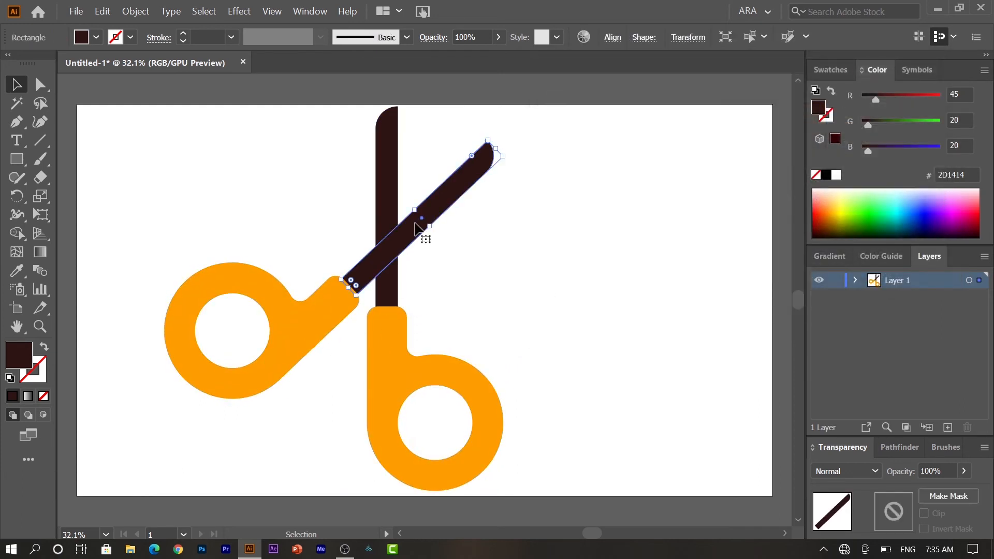
double_click(19, 355)
left_click_drag(760, 272, 763, 275)
left_click_drag(619, 166, 610, 107)
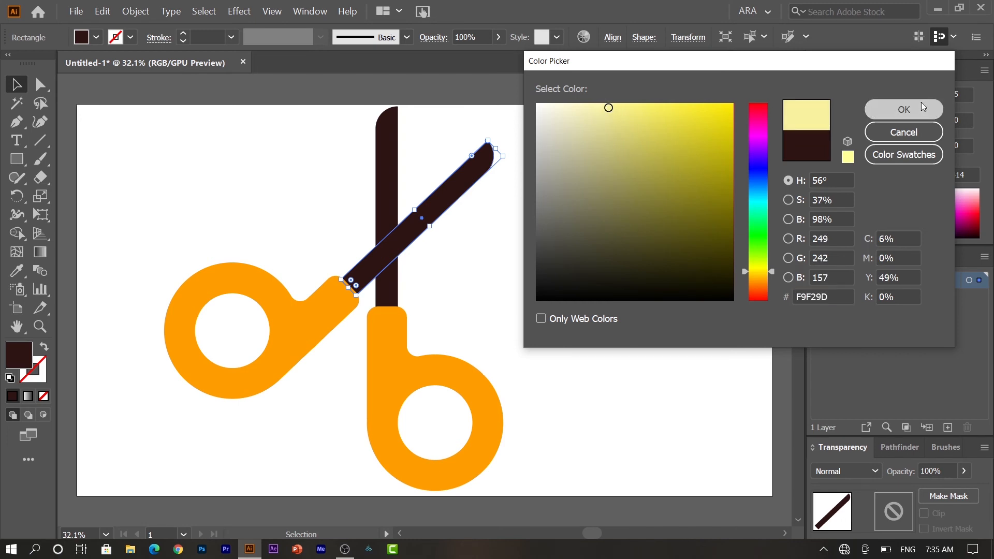
left_click(921, 102)
- Sample the slanted blade's pale yellow onto the upright blade and darken it slightly to EDE59A
left_click(383, 186)
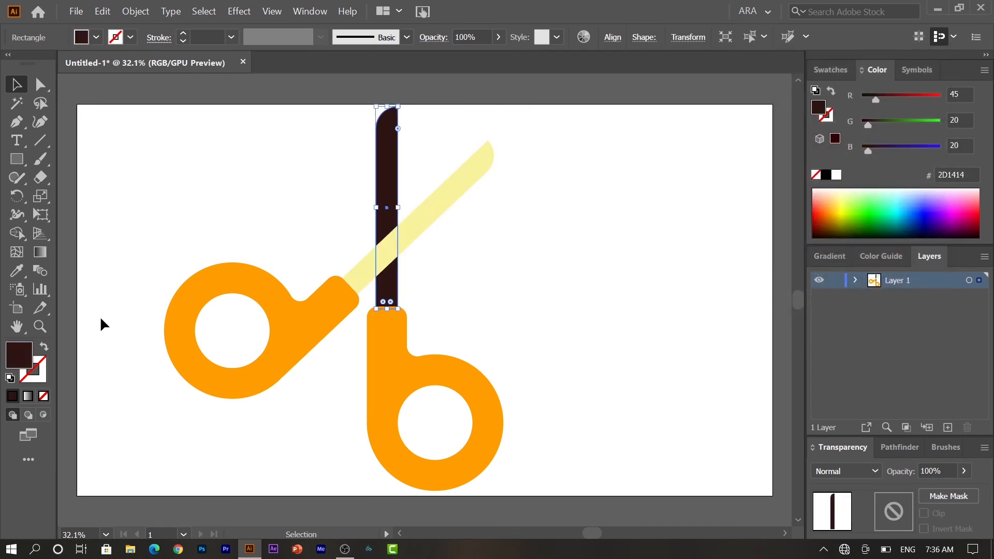
left_click(17, 270)
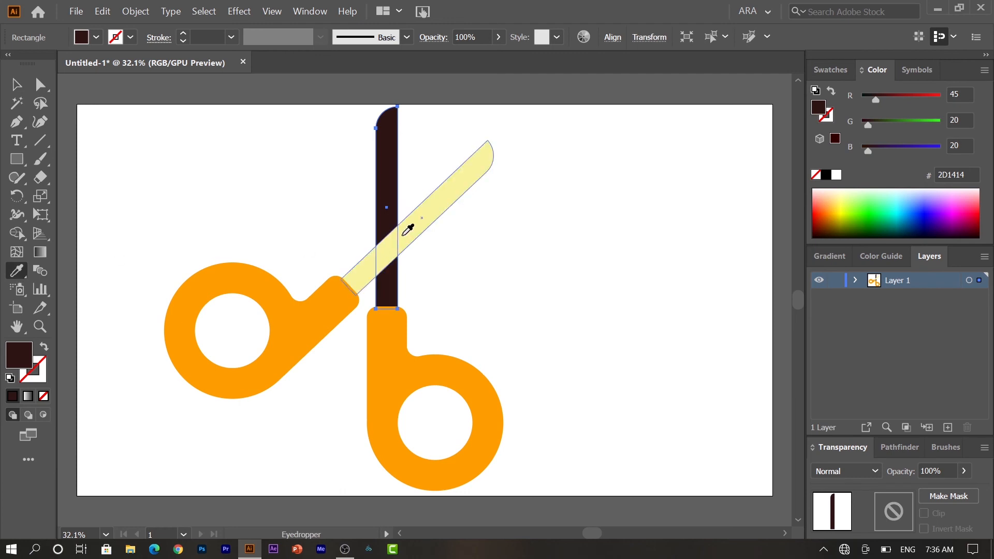
left_click(409, 229)
double_click(19, 355)
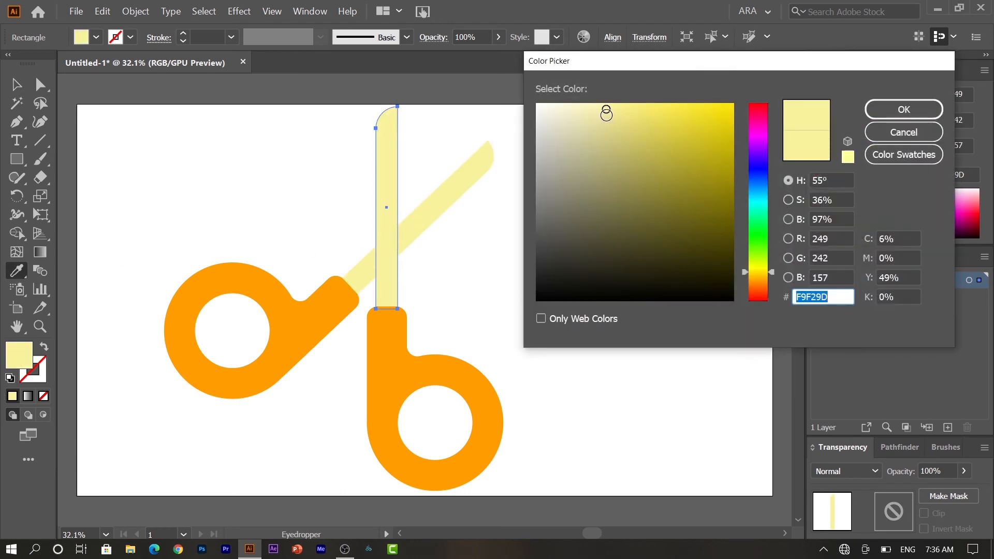
left_click(604, 114)
left_click(890, 117)
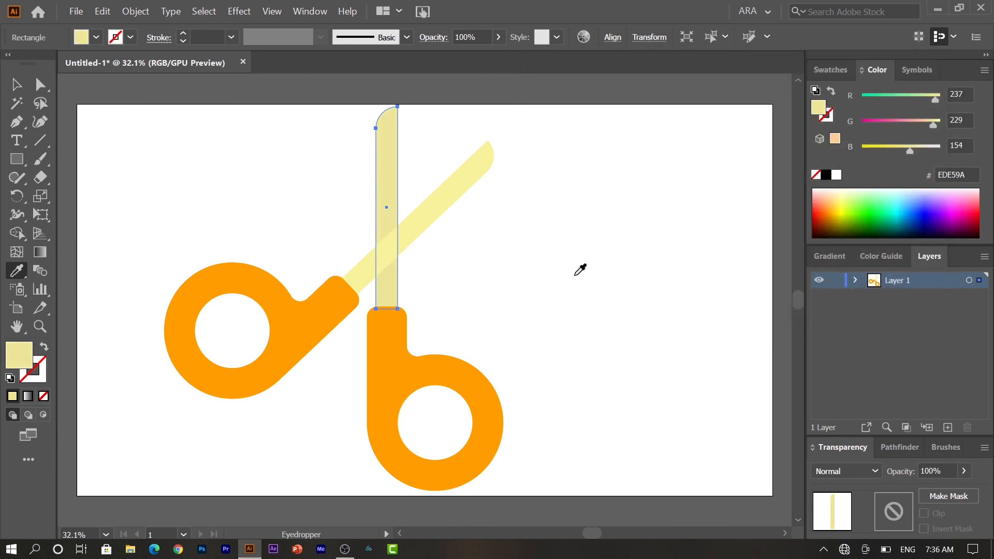
key("v")
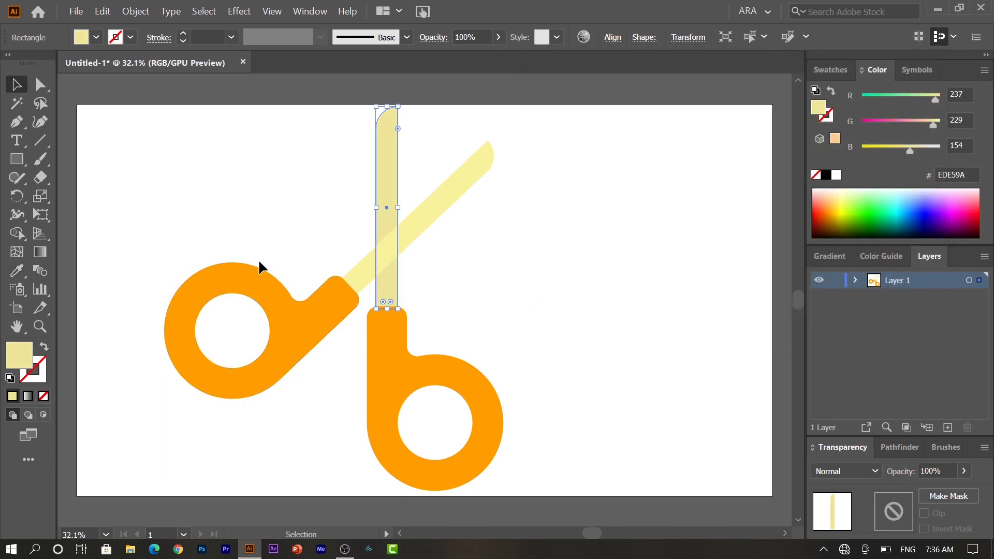
- Draw a small pivot circle centred where the blades cross, at about X 855, Y 406 px, and fill it with the handles' orange
left_click(17, 159)
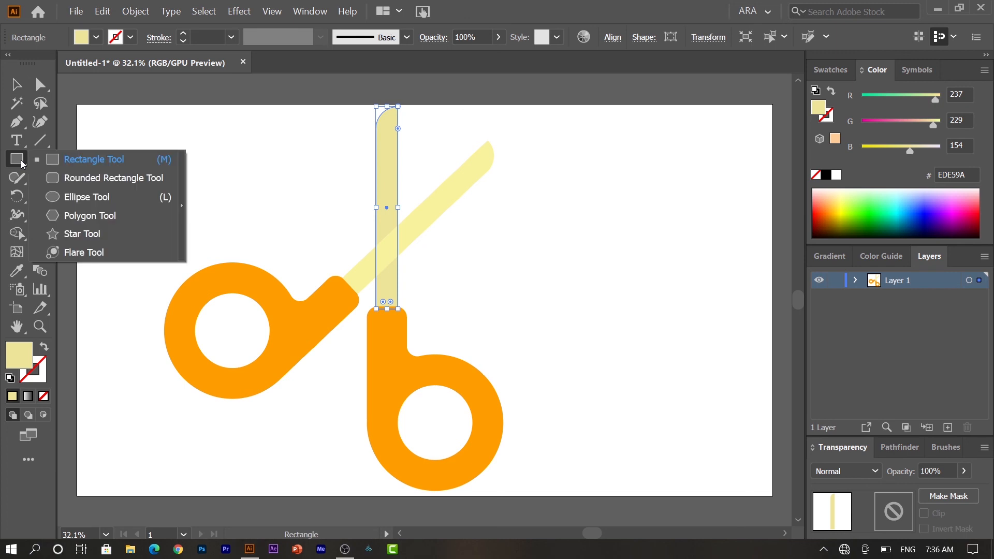
left_click(55, 196)
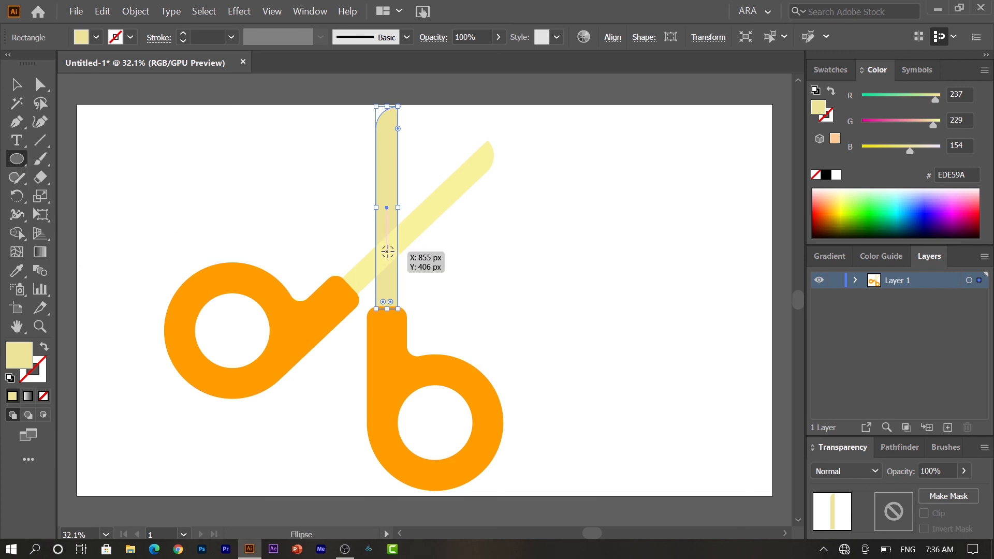
left_click_drag(388, 252, 383, 251)
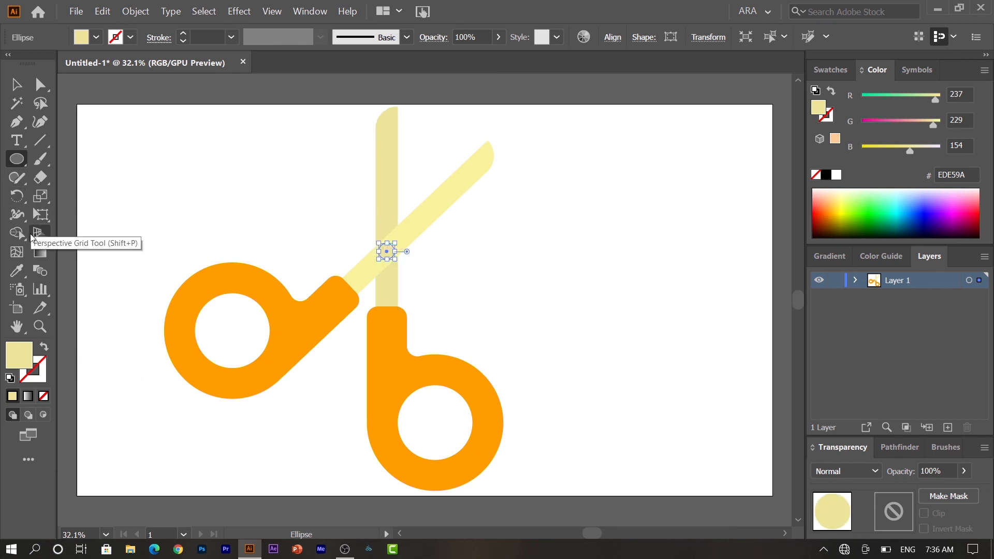
left_click(26, 267)
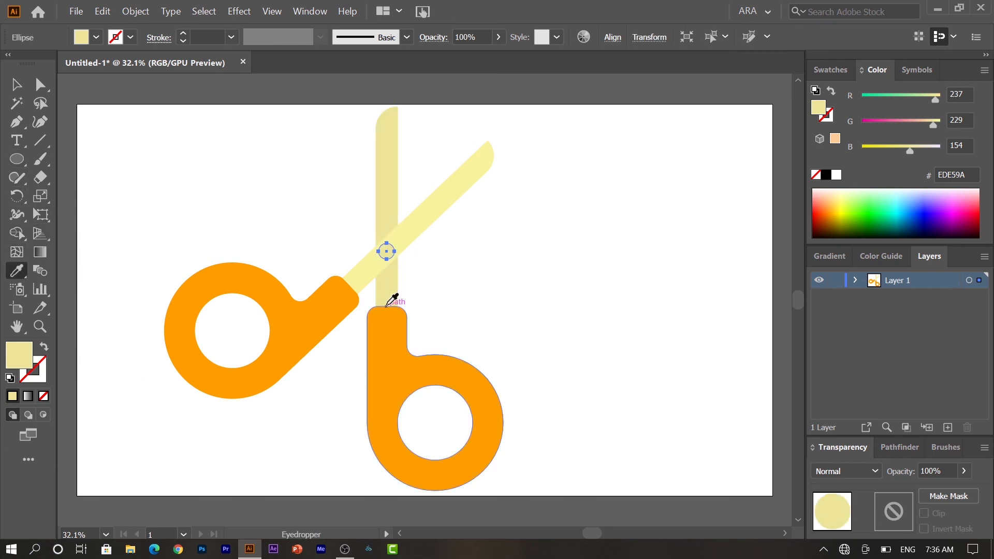
left_click(393, 354)
key("v")
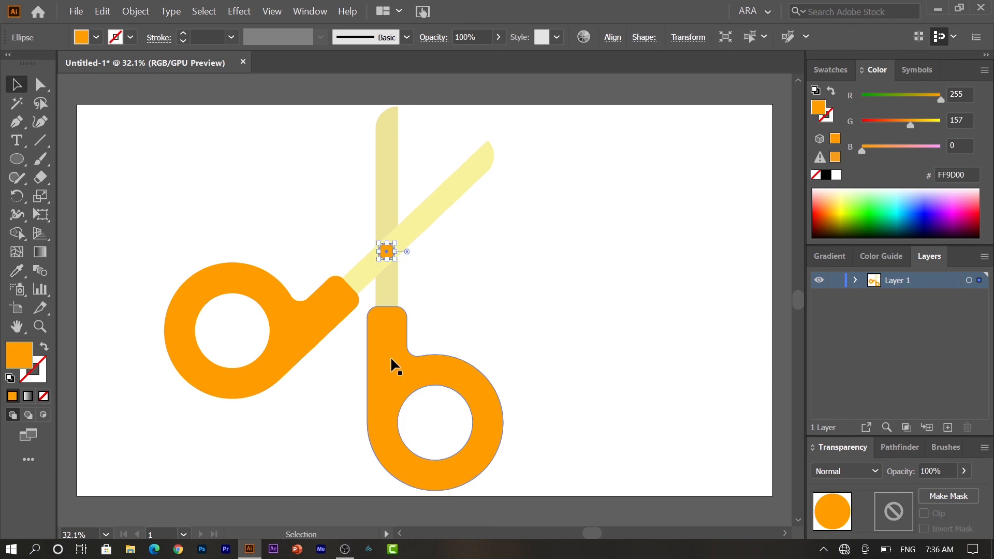
left_click(651, 293)
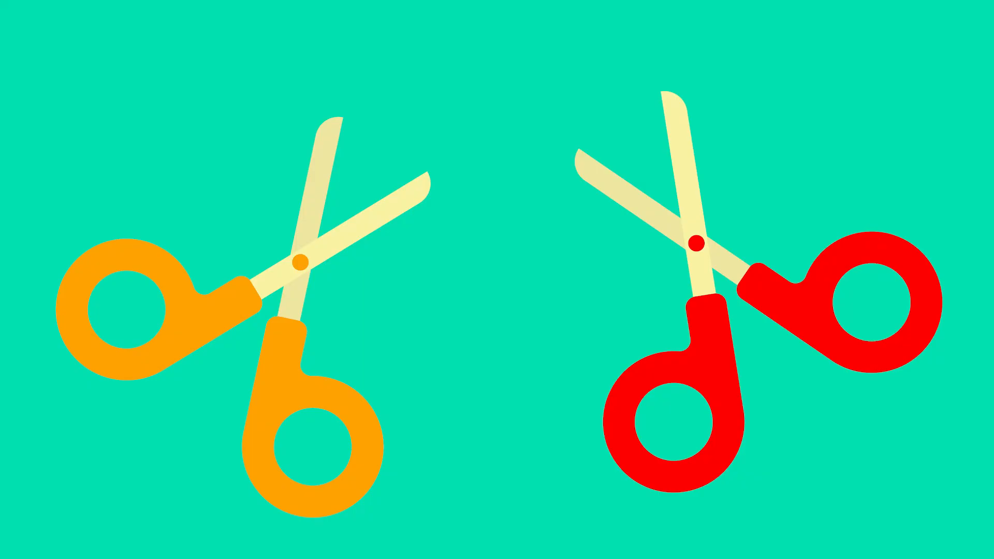